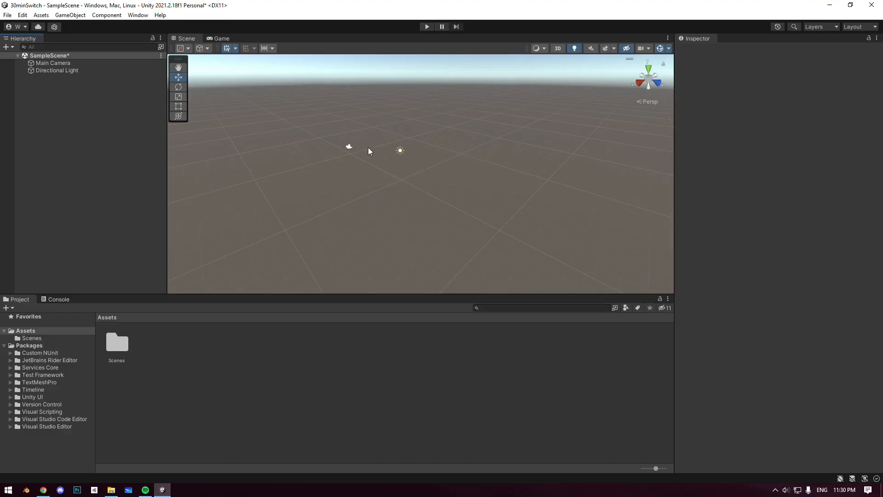
- Add a Plane as the ground and scale it up into a wide floor
right_click(63, 116)
mouse_move(90, 237)
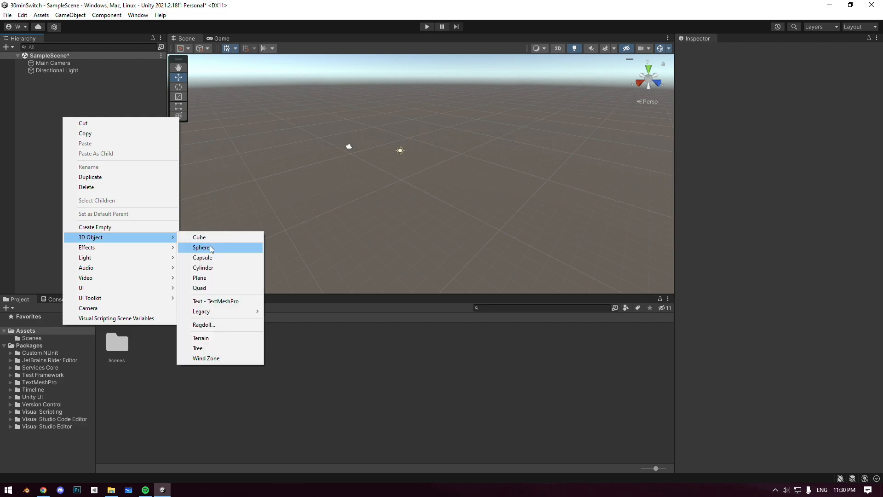
left_click(214, 280)
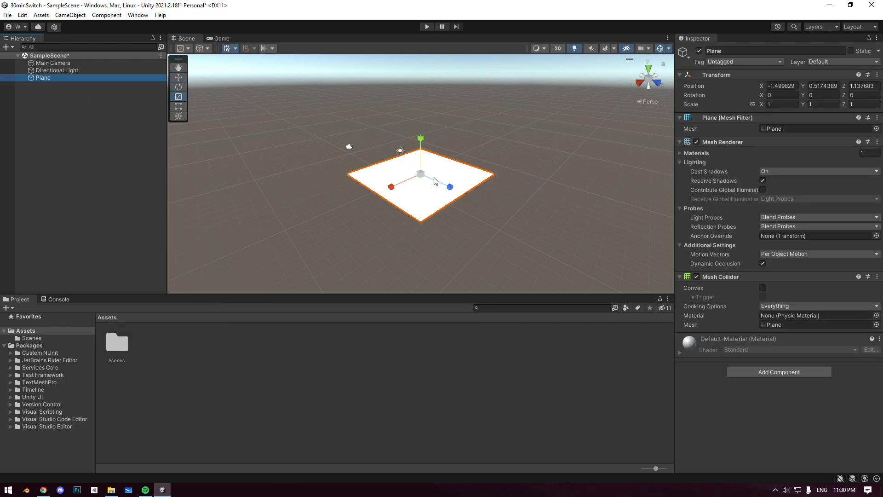
left_click_drag(421, 178, 464, 119)
- Add a Cube for the player and frame it in the Scene view
right_click(55, 108)
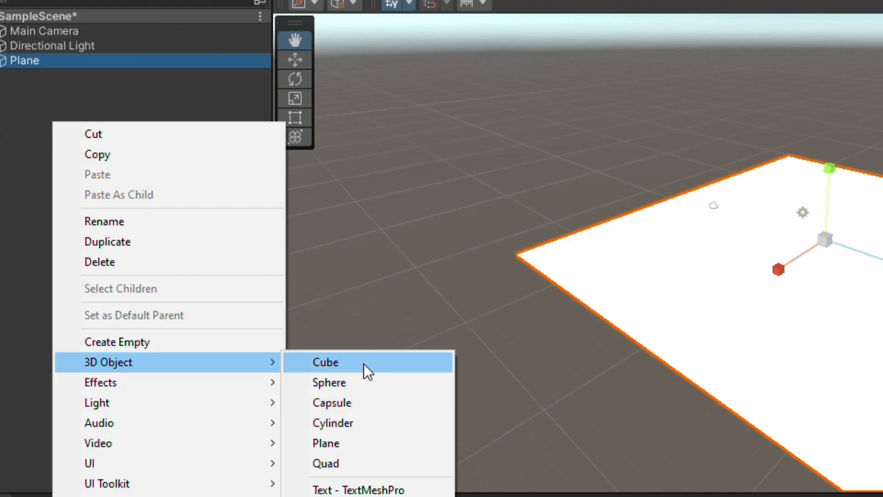
left_click(213, 230)
key("f")
scroll(362, 232, "down", 5)
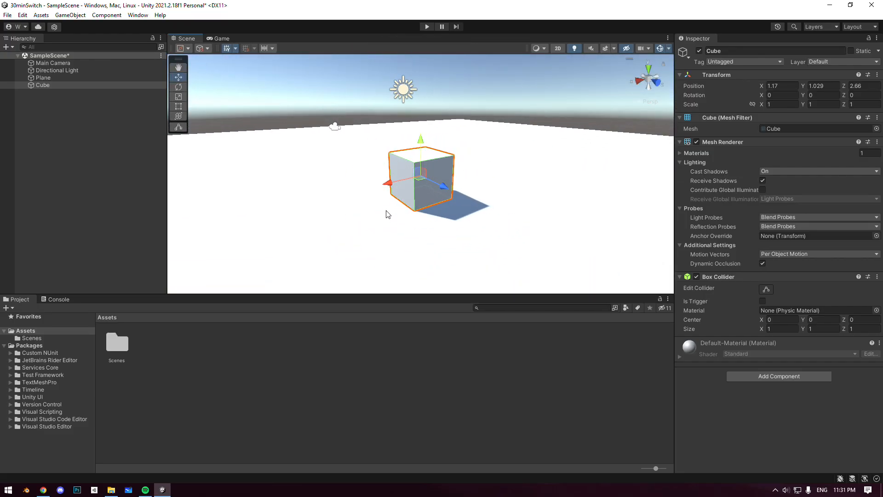
scroll(397, 207, "down", 2)
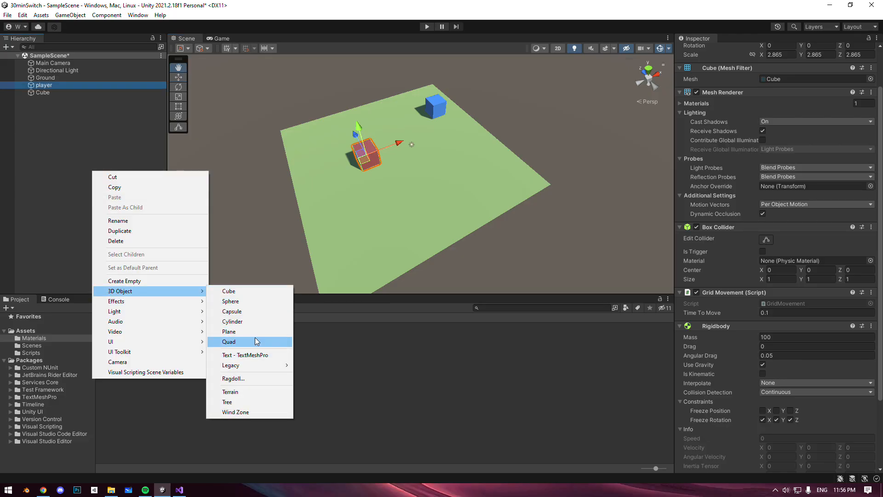
- Add a plane named Finish and place it at the ground's lower-right corner
left_click(249, 332)
type("Finish")
key("Return")
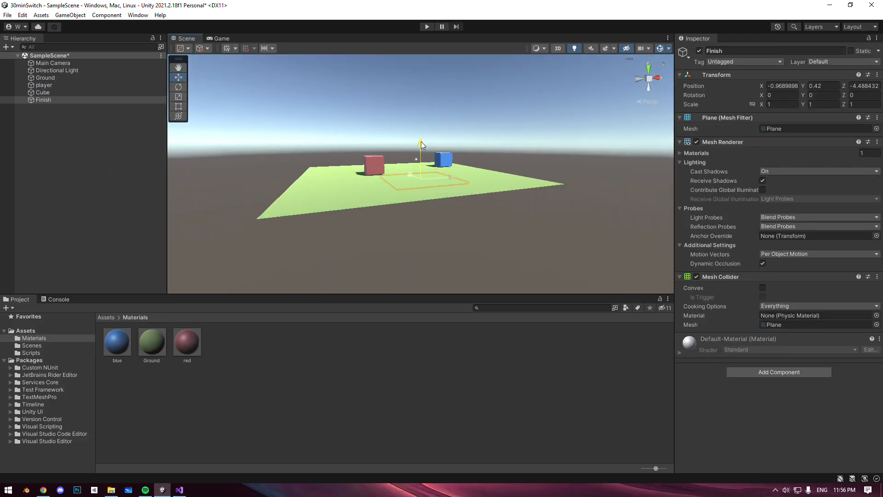
left_click_drag(518, 220, 504, 207)
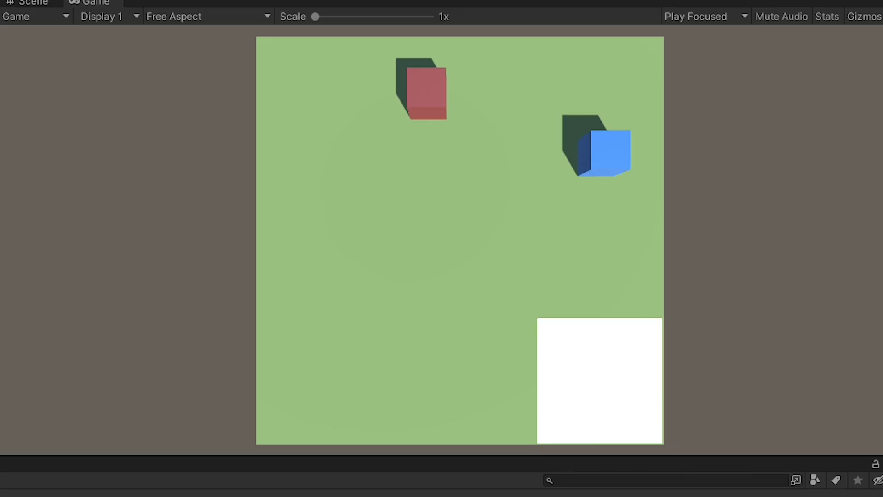
- Playtest with arrow keys, pushing the blue cube onto the finish zone, and start the 30-minute timer
key("Right")
key("Down")
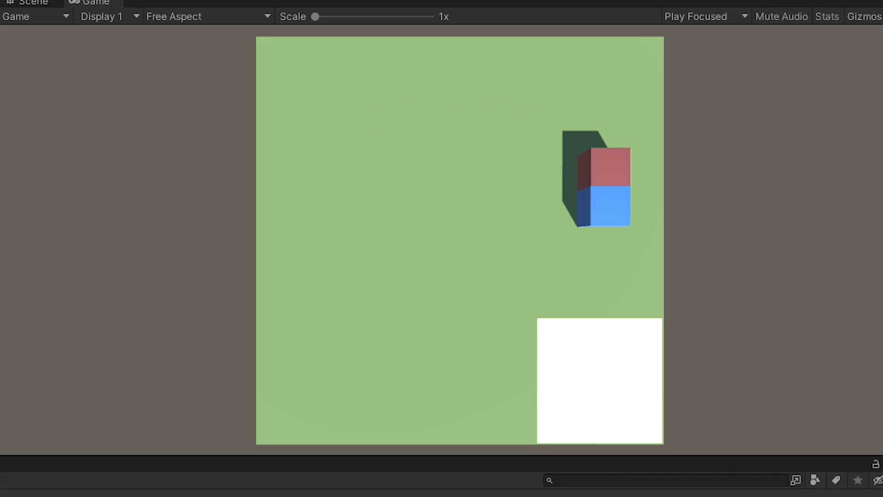
key("Down")
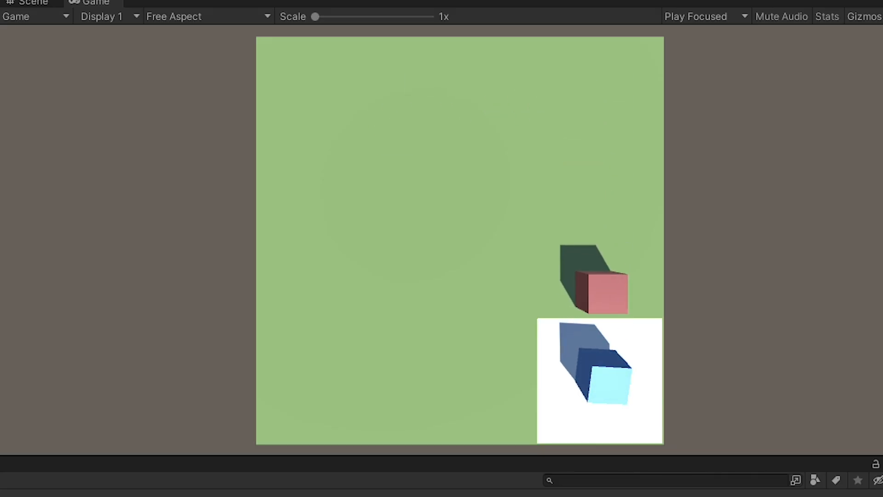
key("Left")
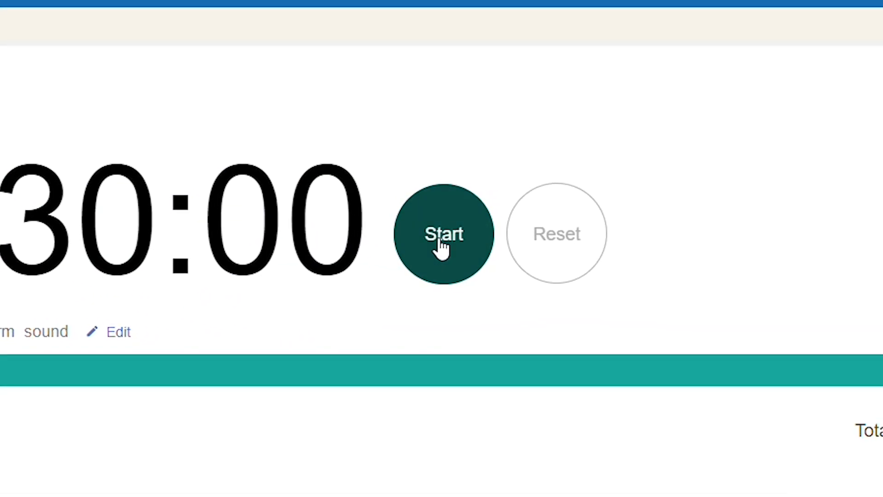
left_click(440, 241)
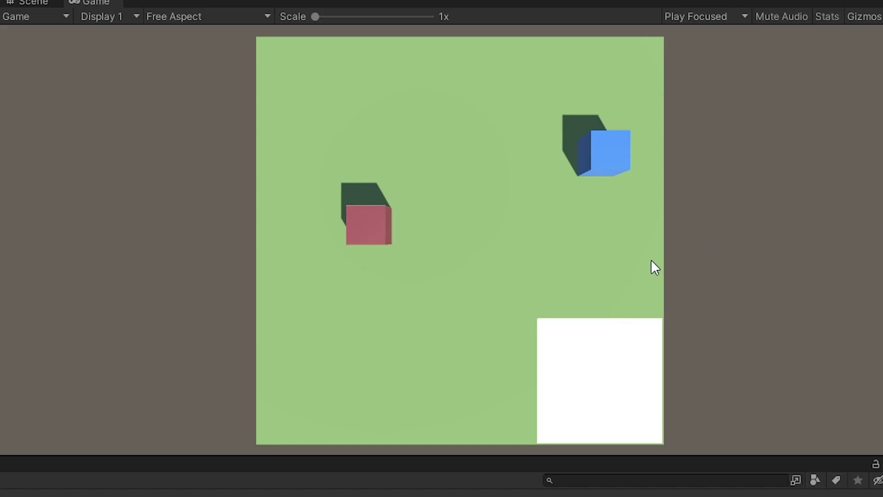
key("Down")
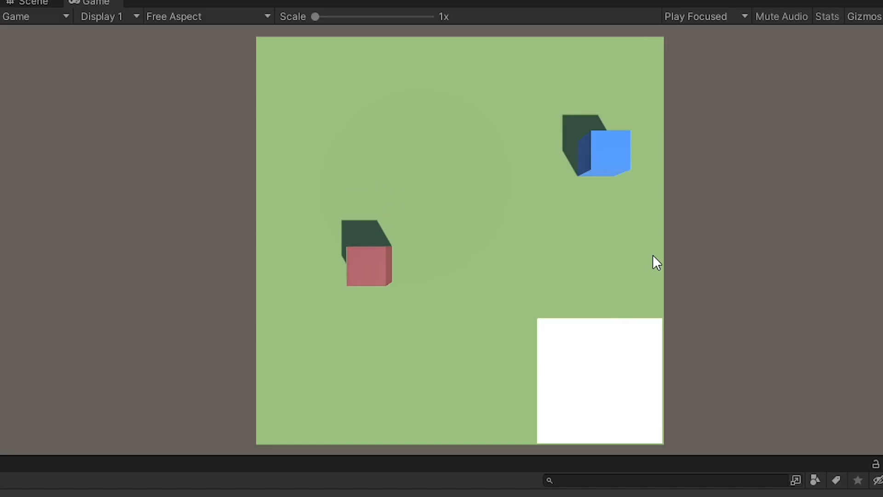
key("Right")
key("Up")
- Drive the red cube around, pick up the blue cube so it follows, and steer it toward the finish
key("Up")
key("Right")
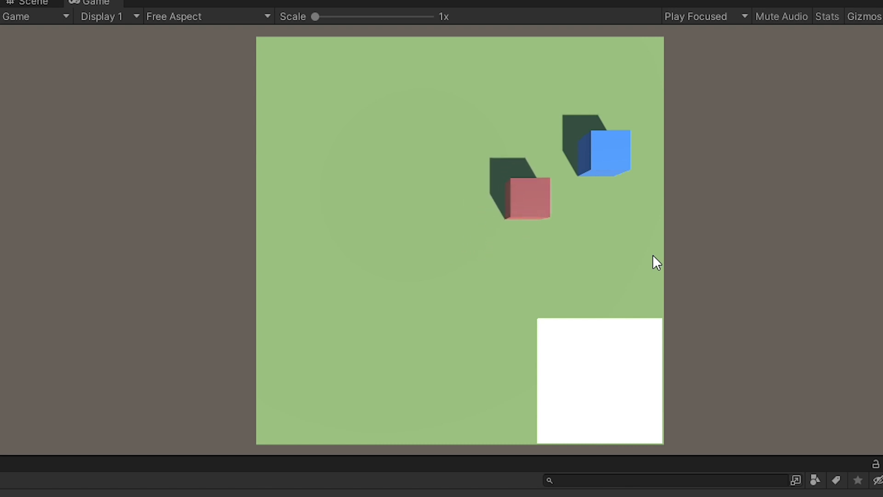
key("Down")
key("Up")
key("Left")
key("Right")
key("Right")
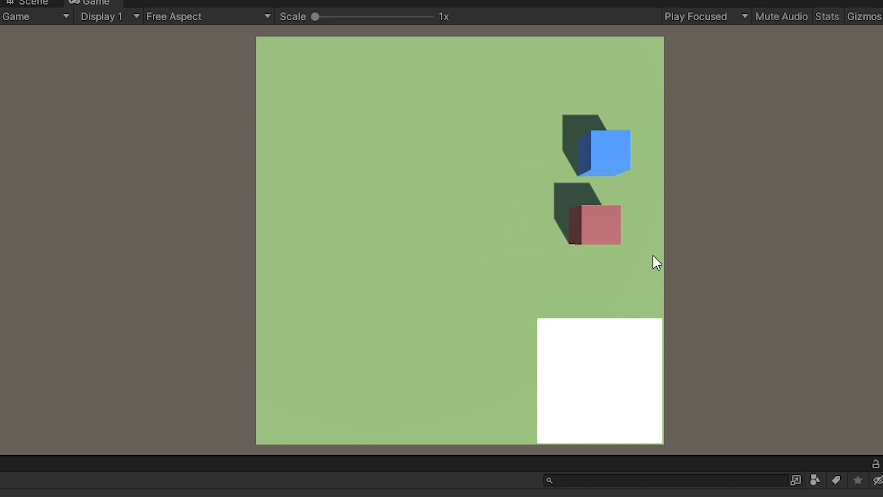
key("Up")
key("Left")
key("Left")
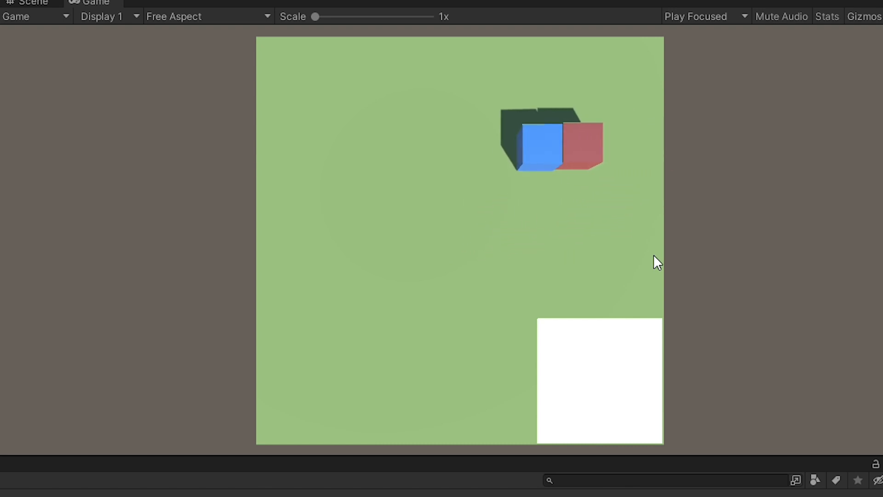
key("Up")
key("Left")
key("Down")
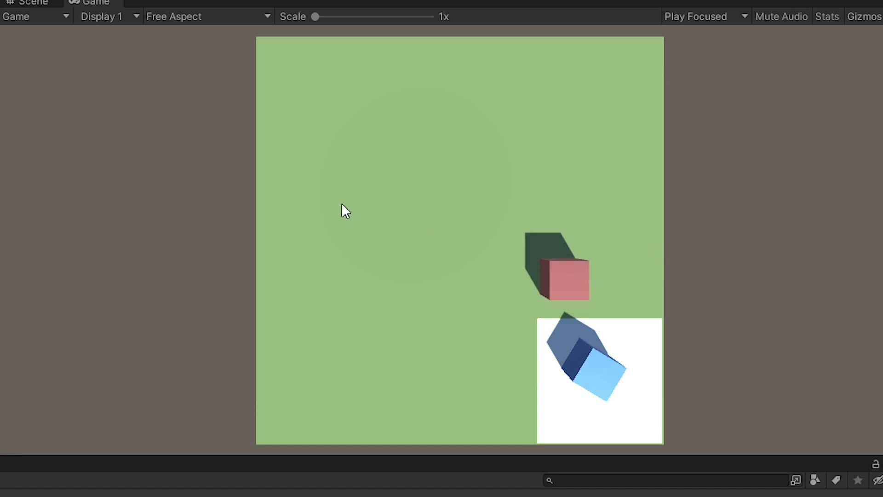
key("Left")
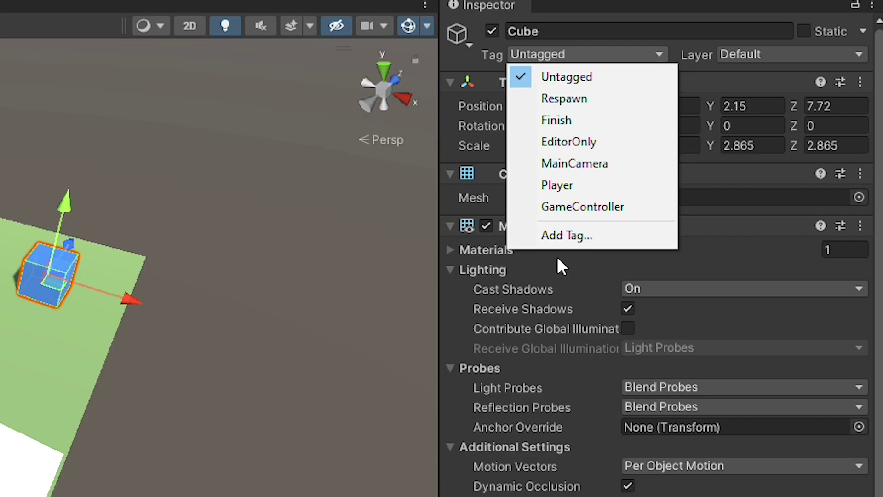
- Create a Moveable tag, tag the player cube as Player, and check the In Finish log message
left_click(562, 236)
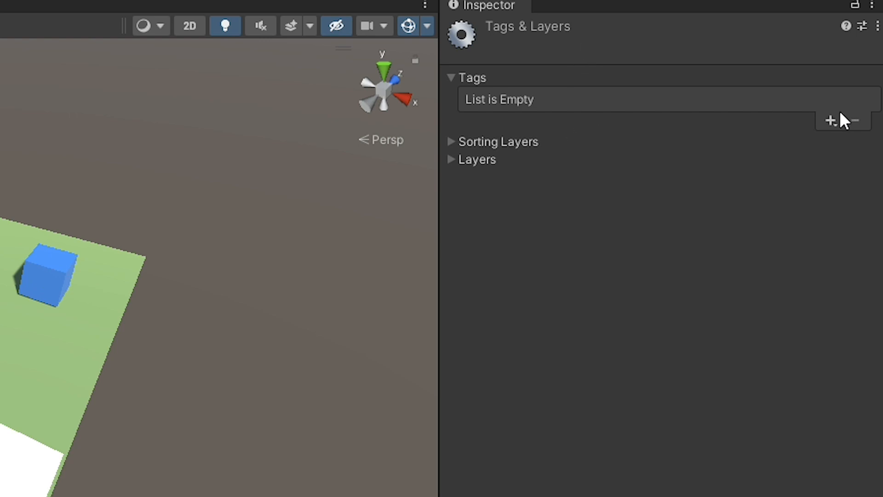
left_click(830, 120)
type("Moveable")
key("Return")
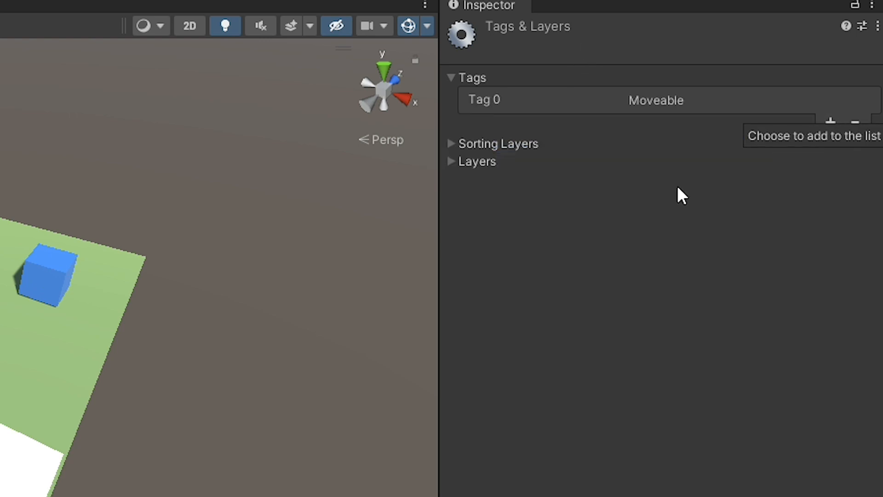
left_click(587, 53)
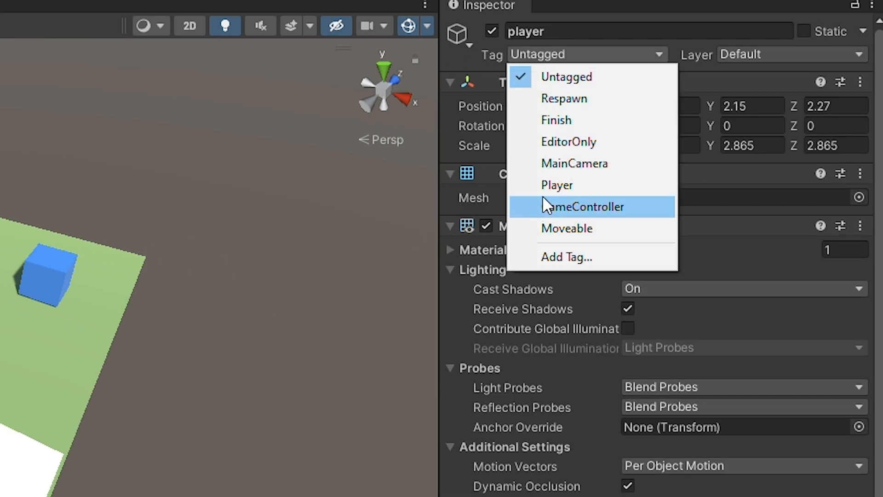
left_click(556, 185)
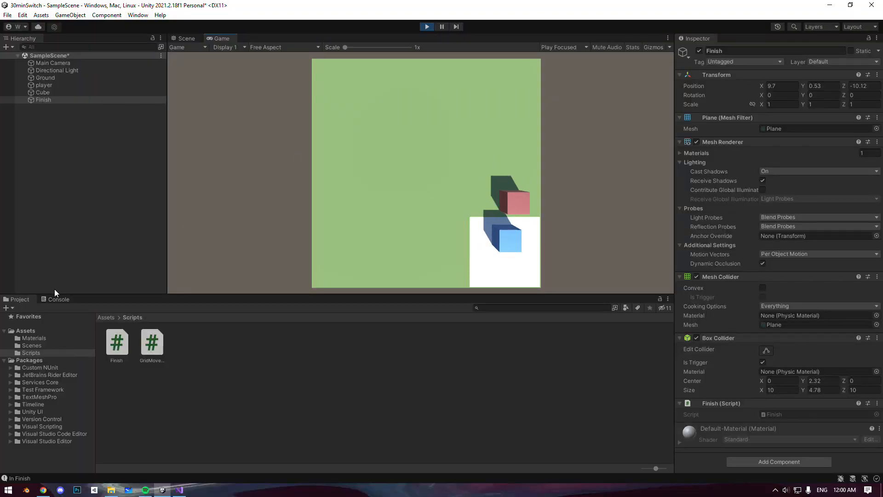
left_click(55, 298)
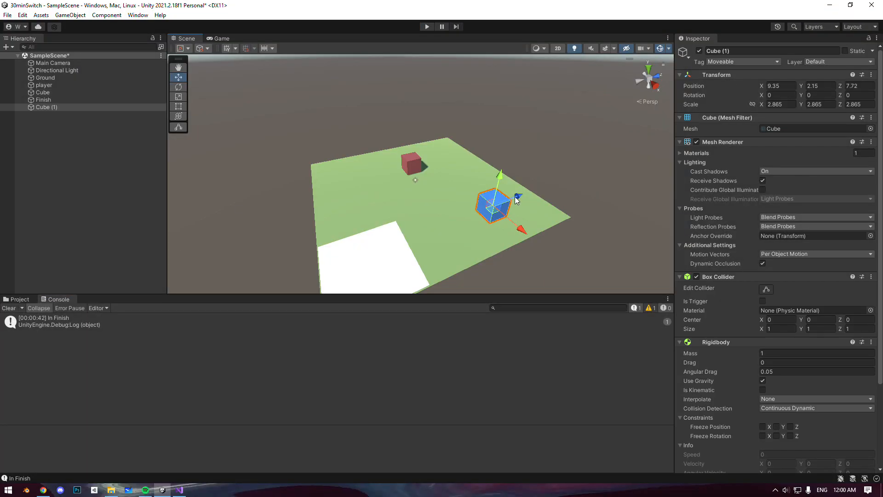
- Move Cube (1) near the finish, remove its Rigidbody and set it to Untagged for use as the enemy
left_click_drag(516, 196, 454, 217)
right_click(848, 342)
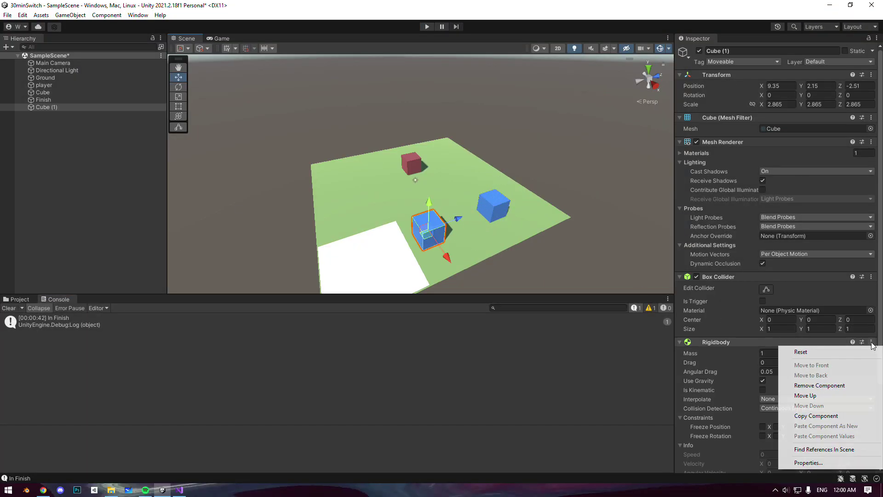
left_click(848, 386)
left_click(742, 61)
left_click(734, 71)
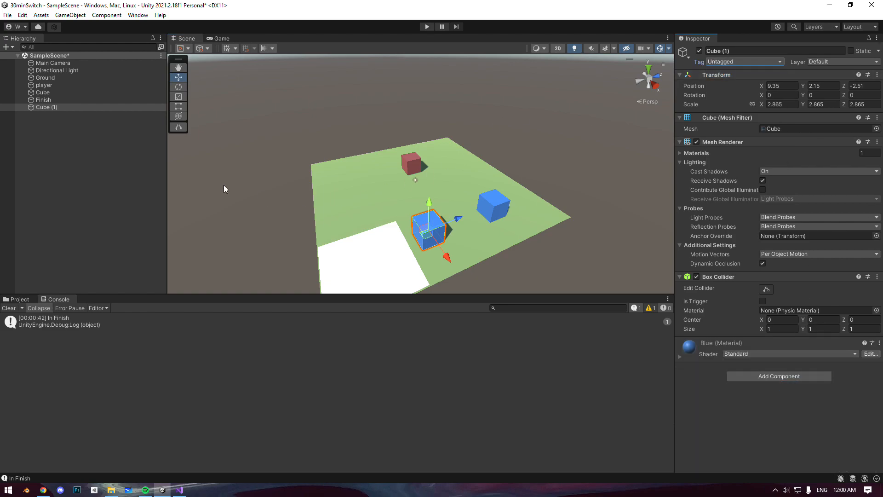
mouse_move(187, 341)
left_mouse_down()
mouse_move(412, 164)
mouse_move(511, 198)
mouse_move(545, 192)
left_mouse_up()
scroll(545, 191, "up", 2)
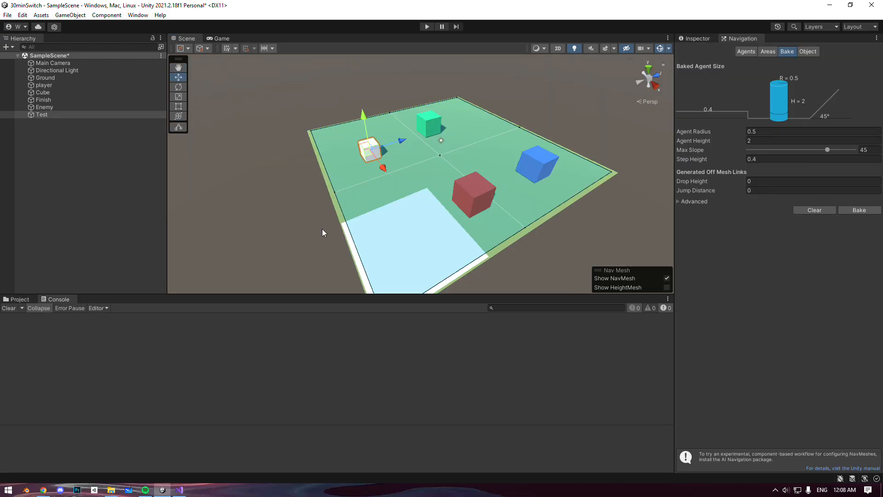
- Deselect the Test cube before running the scene
left_click(501, 119)
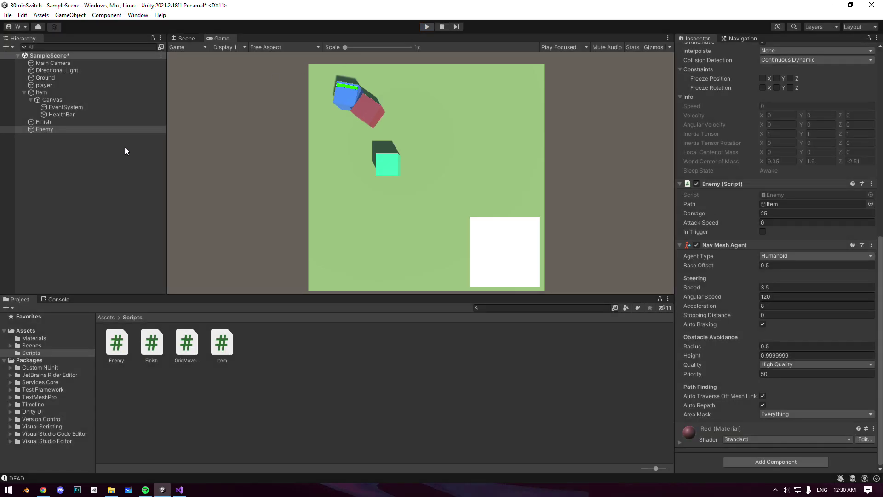
- Stop Play, clear the Console, select the Friend cube and start the game again
key("ctrl+p")
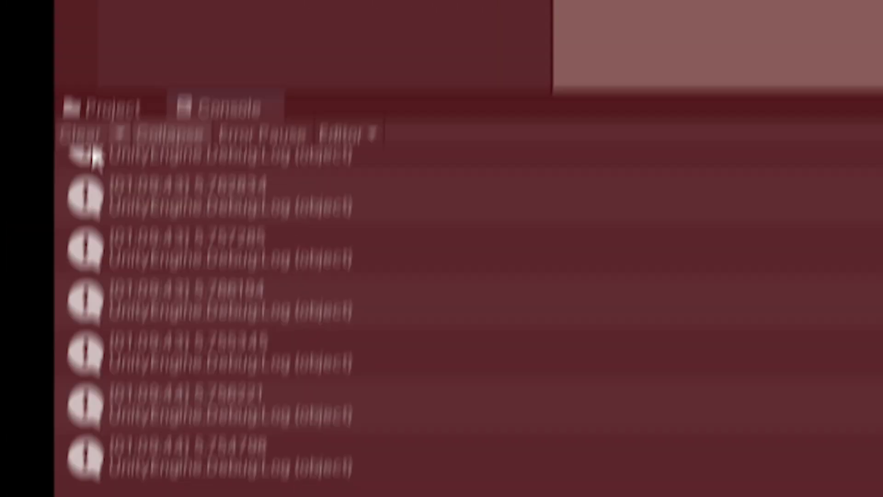
left_click(8, 308)
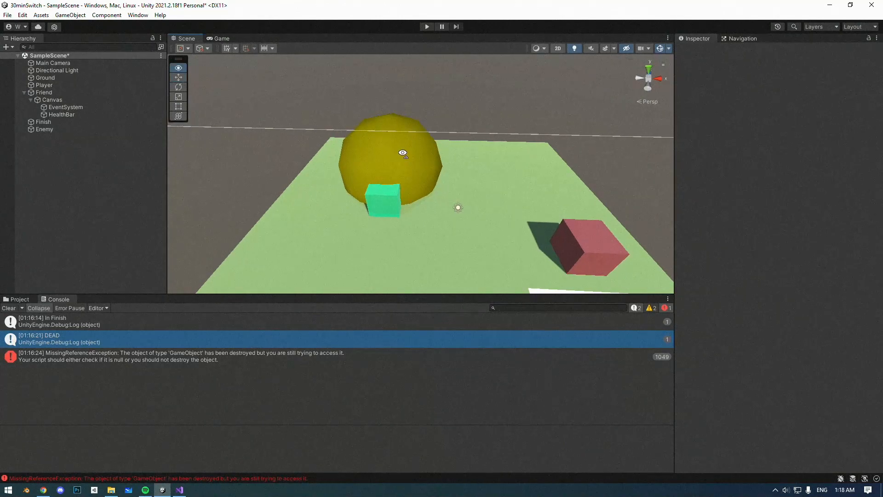
left_click_drag(404, 153, 395, 193, "alt")
left_click(393, 189)
left_click(420, 26)
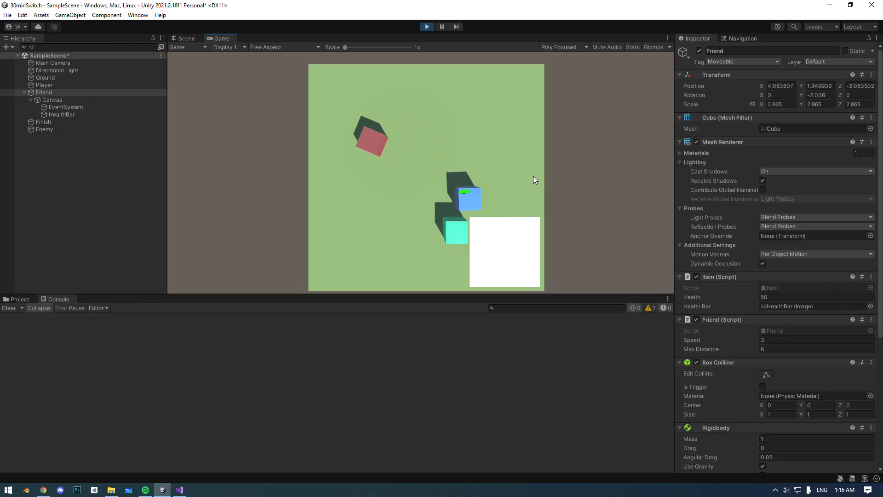
- Steer the player with WASD onto the white finish zone
key("w")
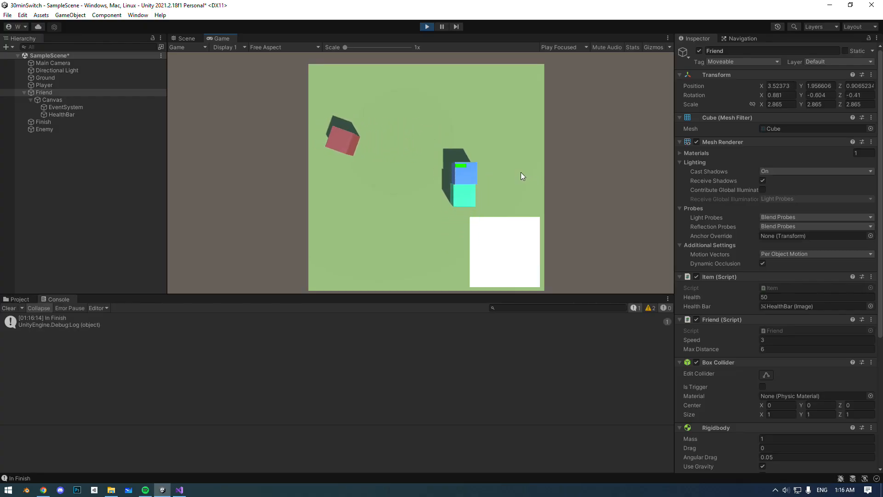
key("s")
key("d")
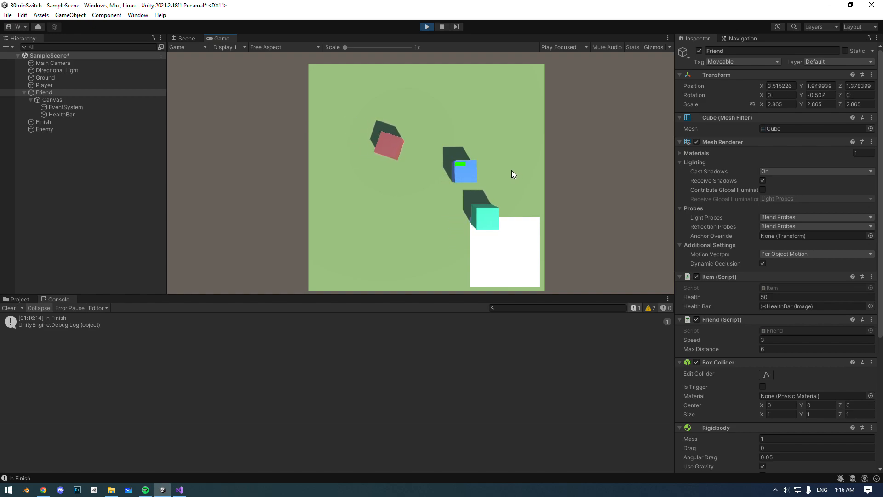
key("a")
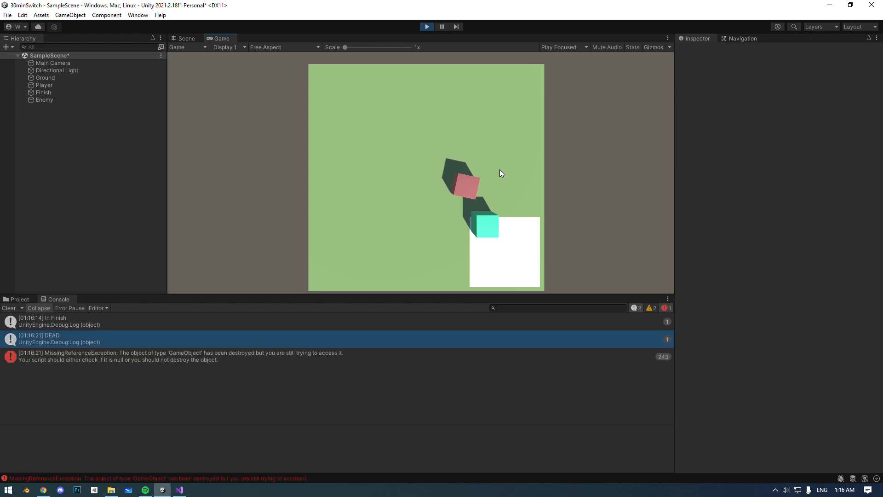
- Move the player cube downward during the playtest
key("s")
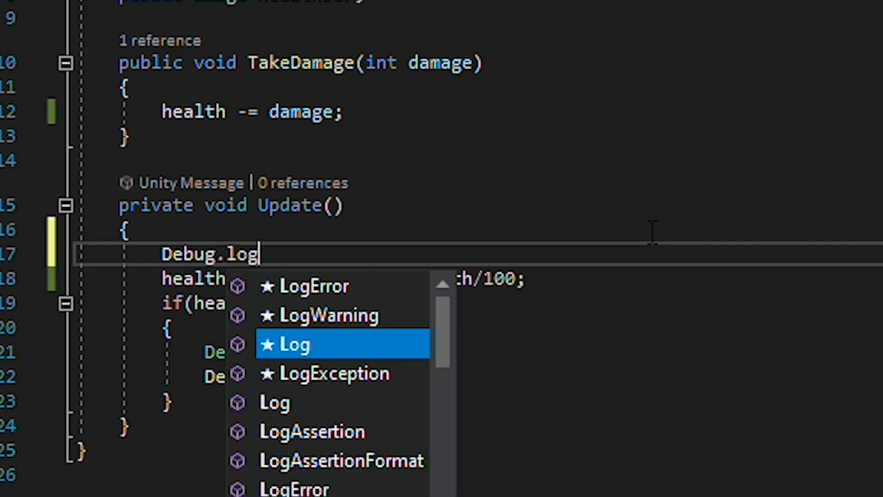
type("(health/1--")
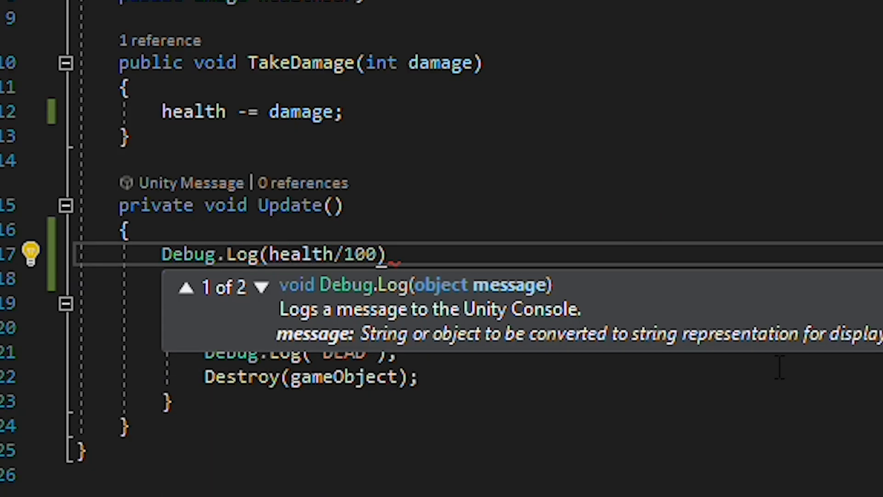
type("'")
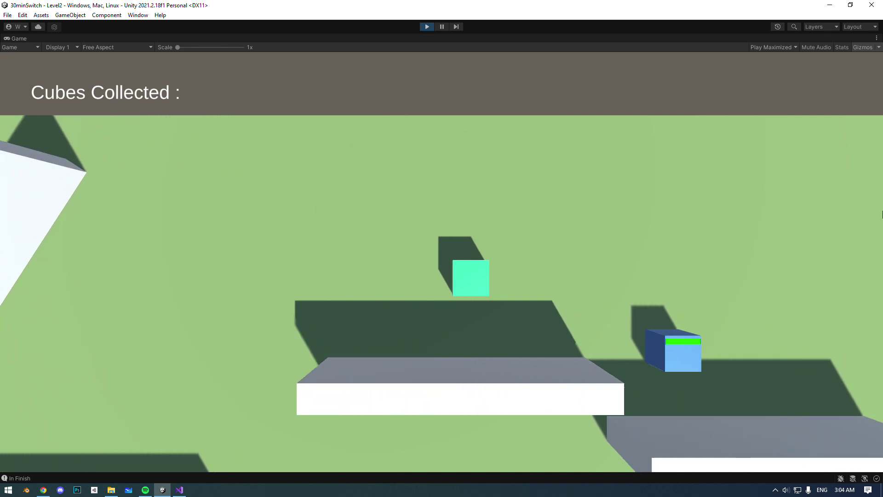
- Steer the player up through the Level3 maze and link up with the blue friend cube
key("a")
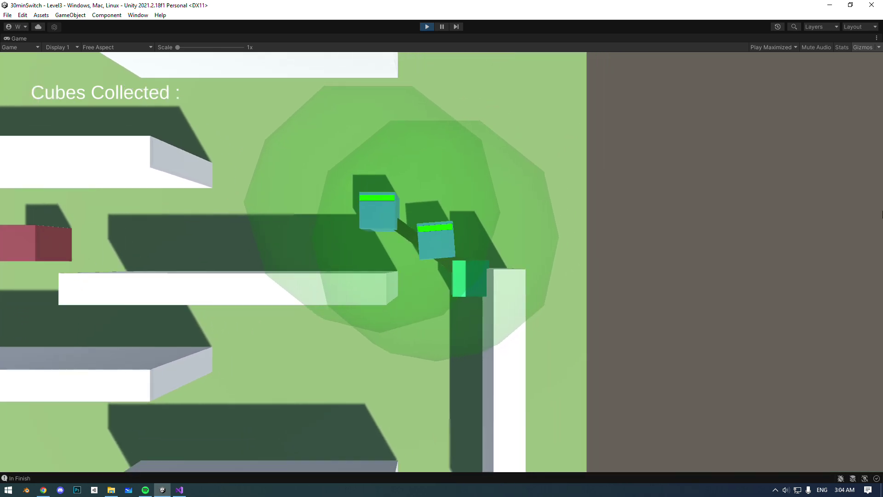
key("w")
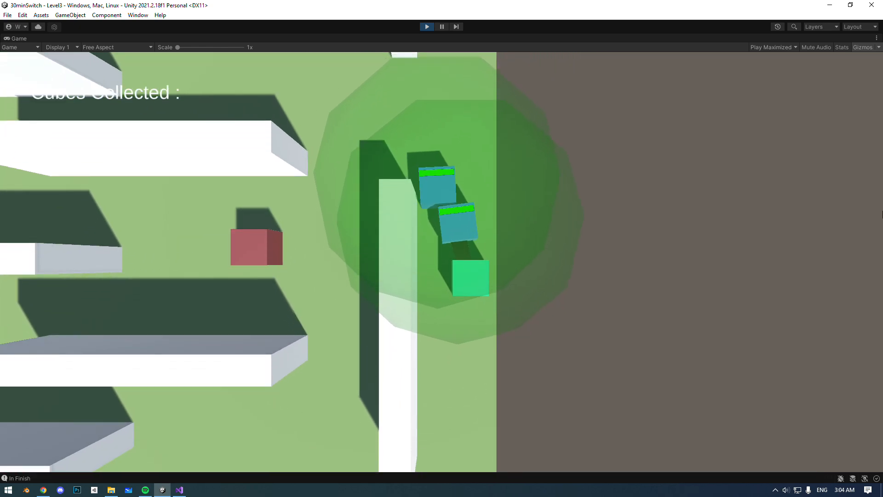
key("d")
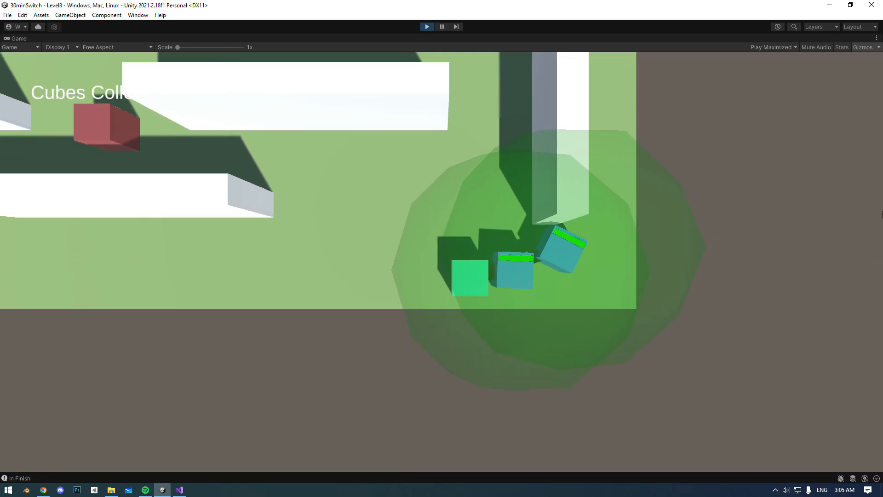
key("a")
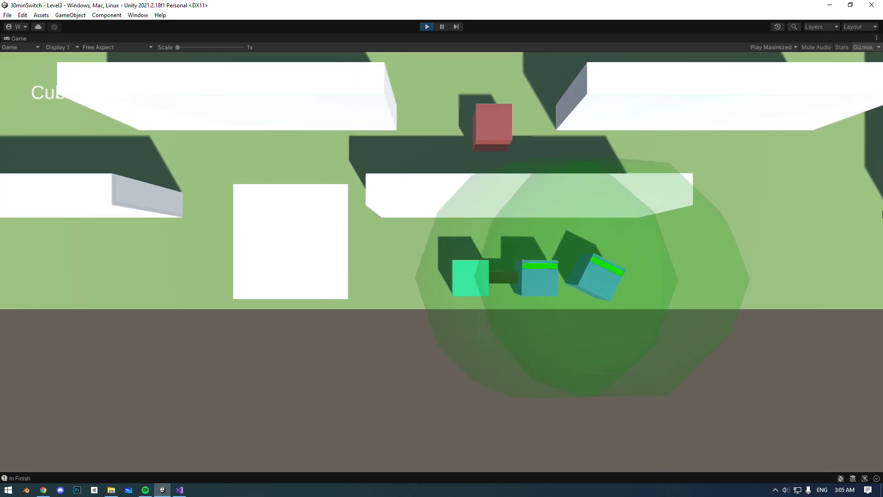
key("w")
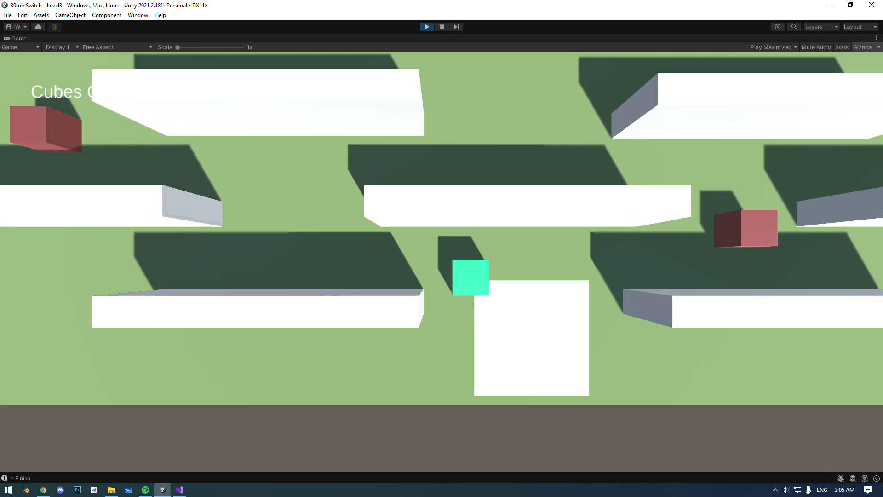
key("d")
key("a")
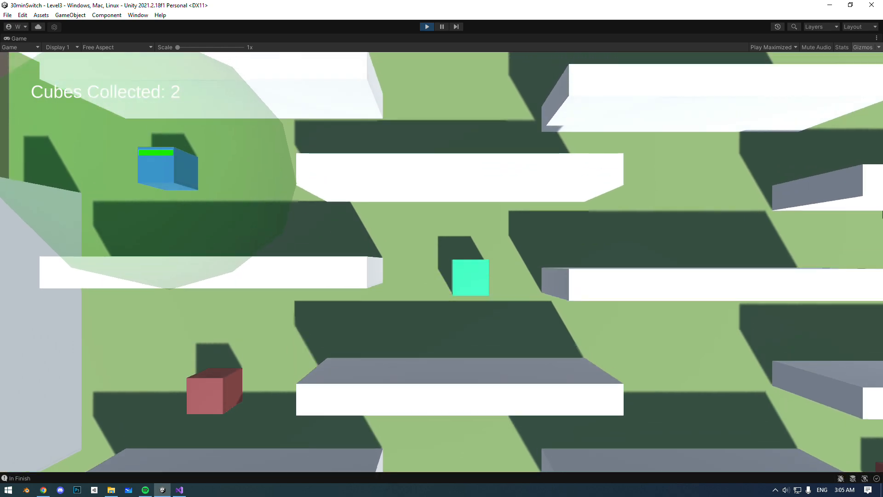
key("a")
- Guide the player with the friend in tow down and right through the maze to the finish into Level4
key("d")
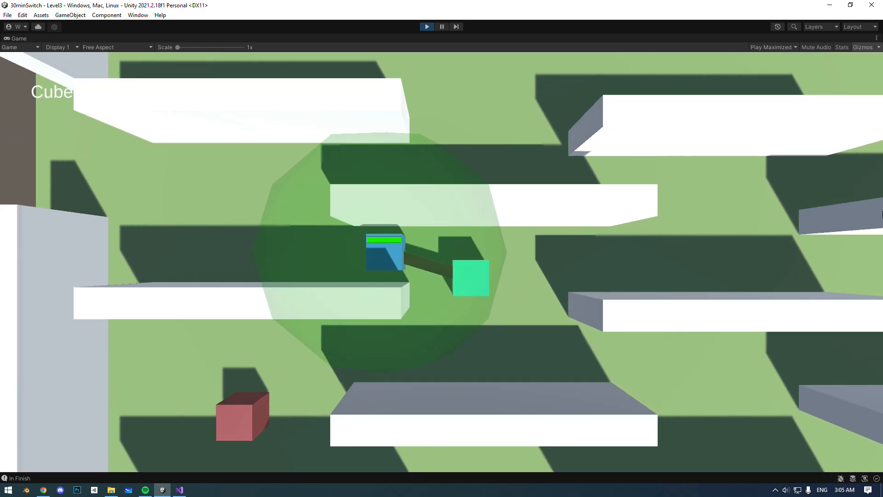
key("a")
key("d")
key("a")
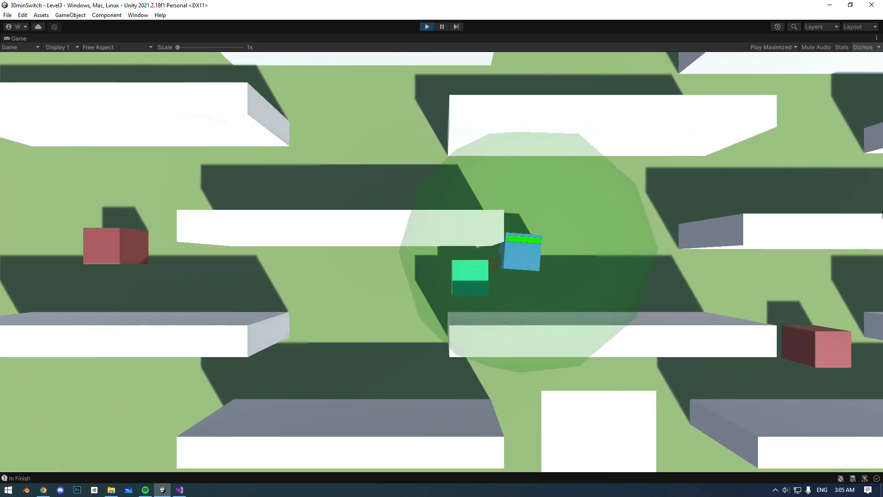
key("d")
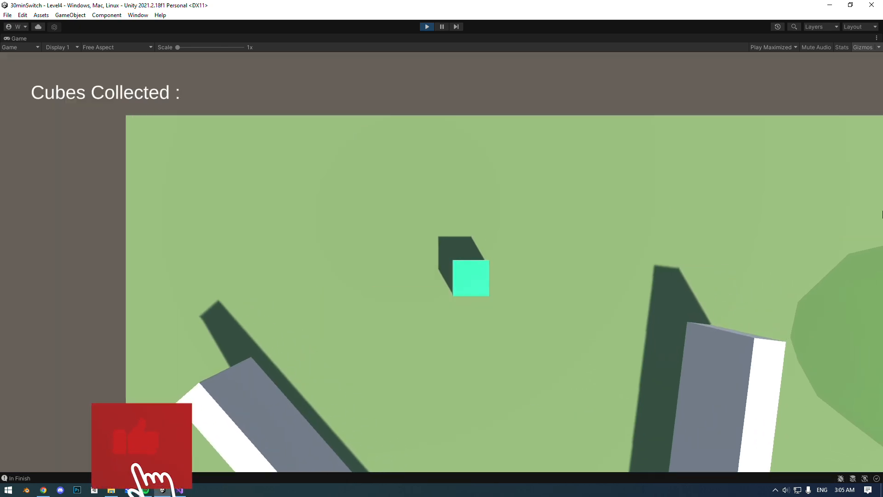
key("s")
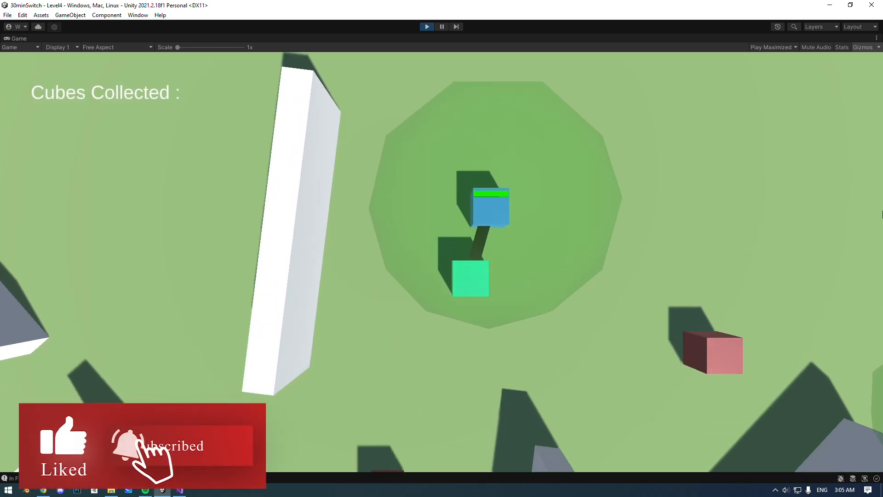
key("s")
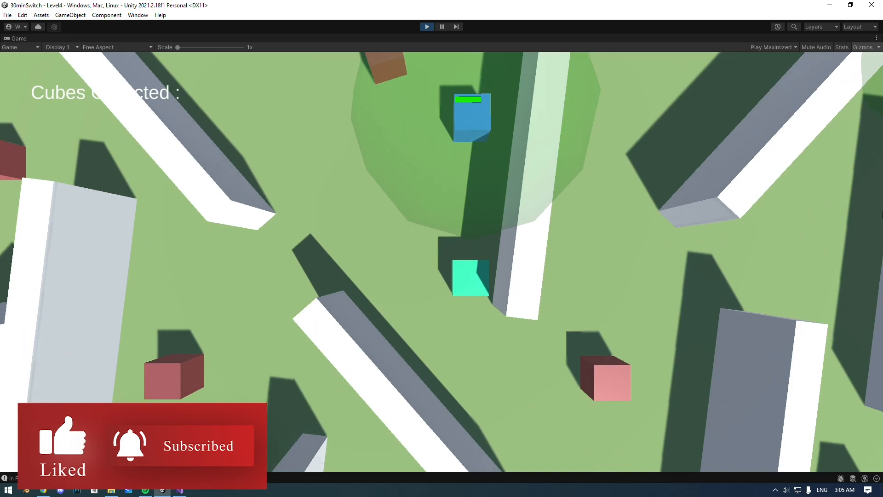
key("s")
key("d")
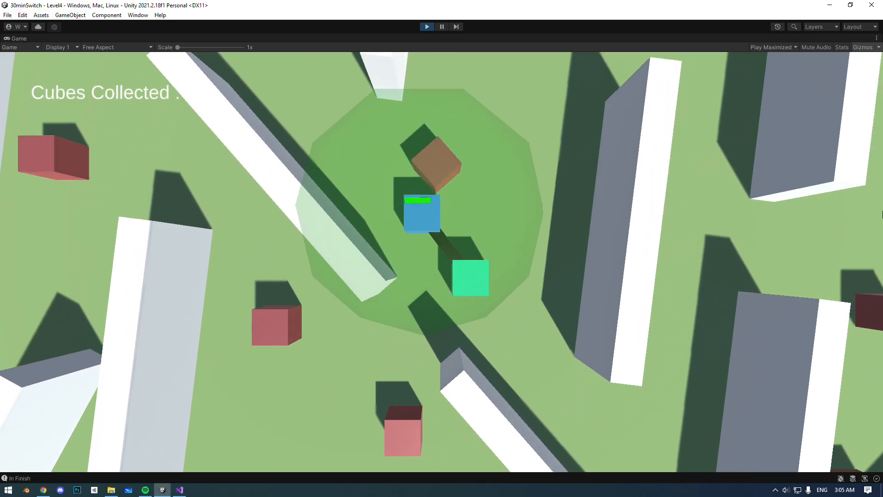